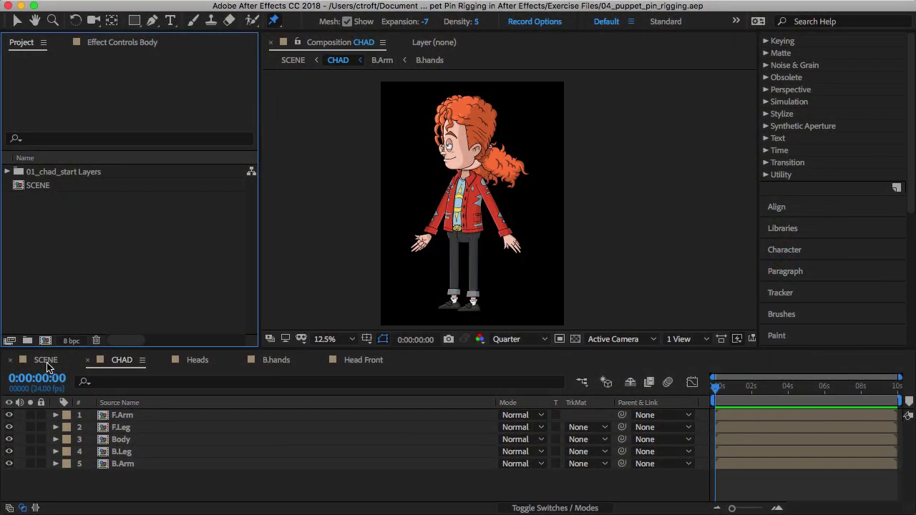
# - Close the Heads, B.hands and Head Front timelines, then switch to SCENE and collapse the CHAD layer
pyautogui.click(163, 360)
pyautogui.click(164, 360)
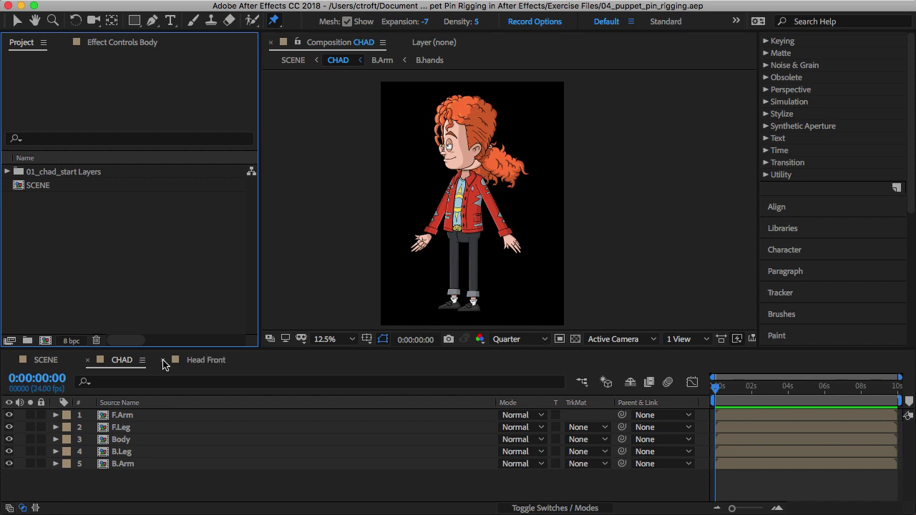
pyautogui.click(164, 360)
pyautogui.click(47, 360)
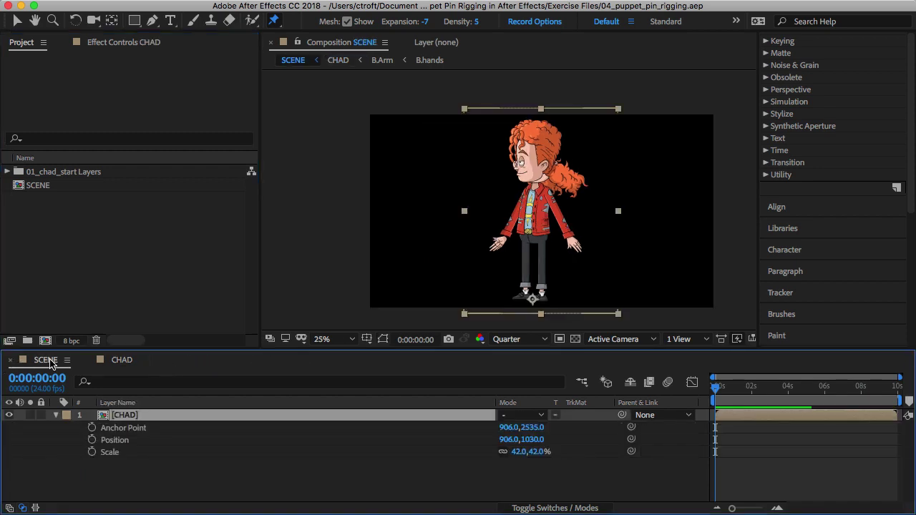
pyautogui.click(56, 415)
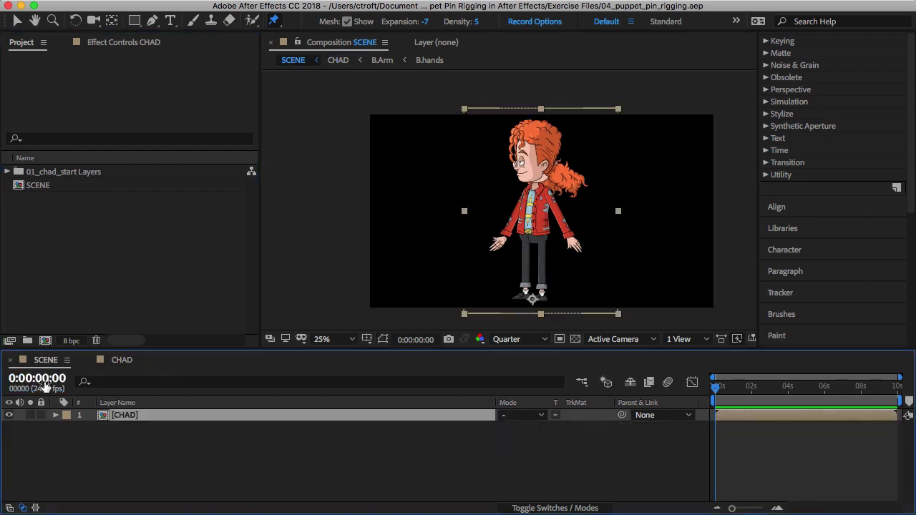
# - Open the CHAD composition and check its F.Arm, F.Leg, Body, B.Leg and B.Arm layers
pyautogui.doubleClick(105, 417)
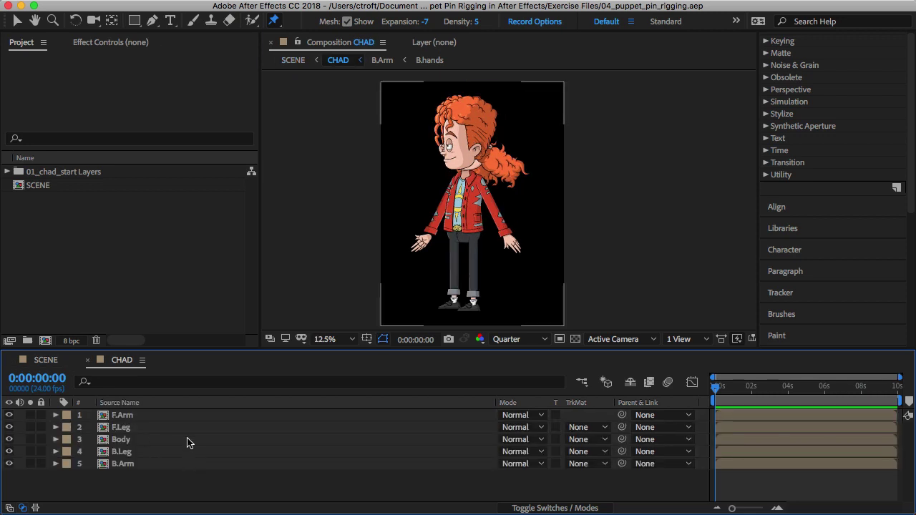
pyautogui.click(124, 418)
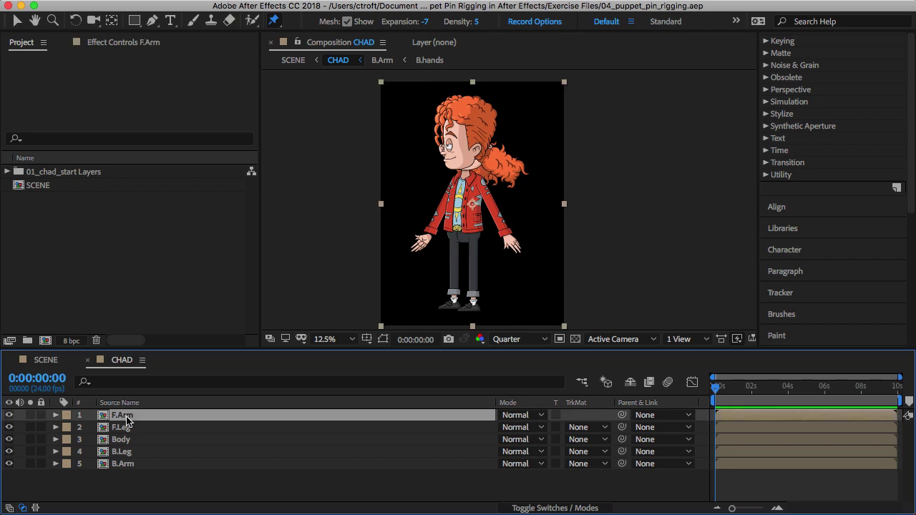
pyautogui.click(126, 427)
pyautogui.click(127, 439)
pyautogui.click(127, 451)
pyautogui.click(126, 464)
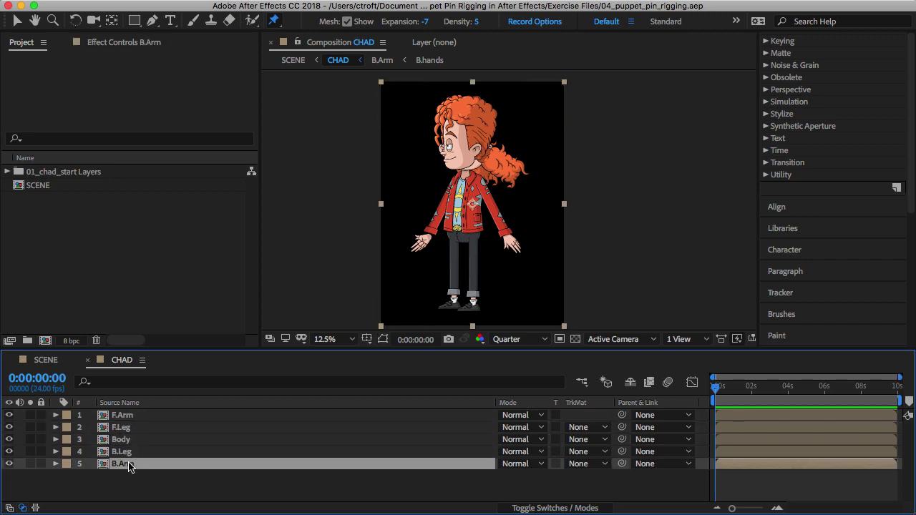
# - Select F.Arm, zoom the viewer to 25% and pin the front arm at the shoulder
pyautogui.click(124, 419)
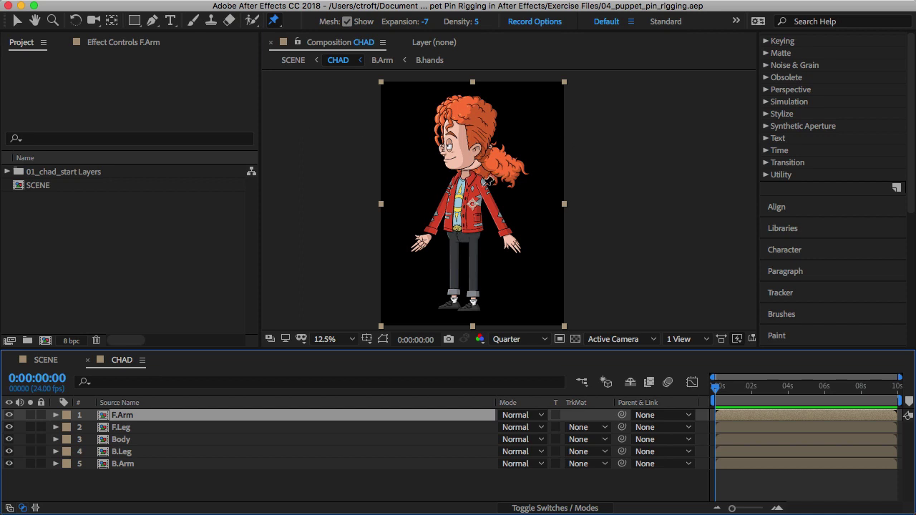
pyautogui.press('.')
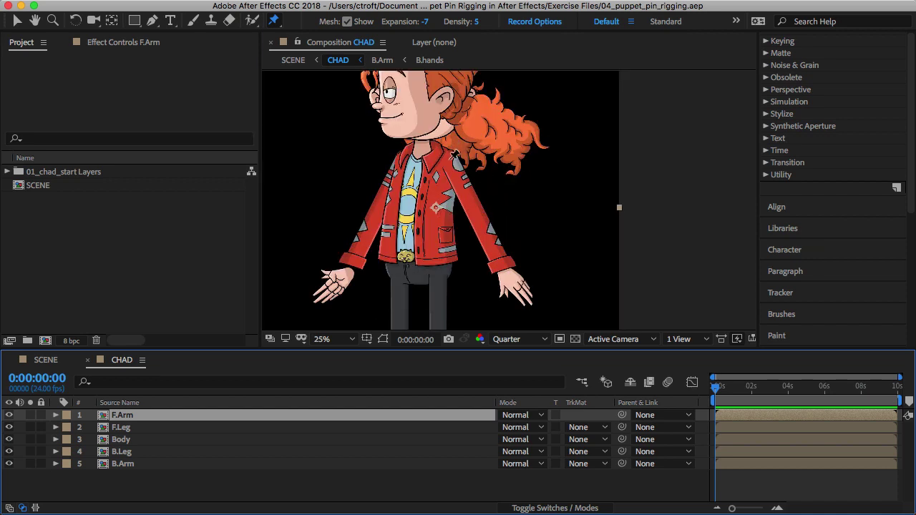
pyautogui.click(449, 157)
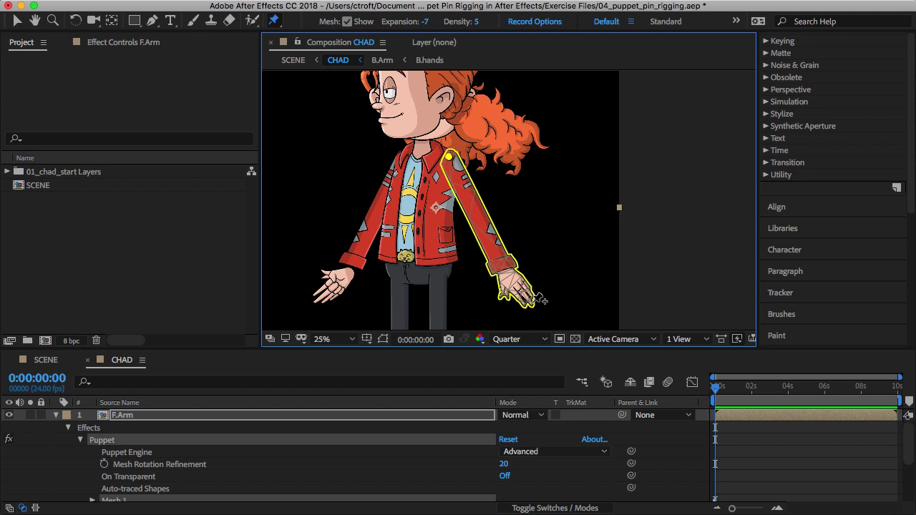
# - Set the front arm's mesh Expansion to 0 and add pins at the elbow and hand
pyautogui.click(426, 22)
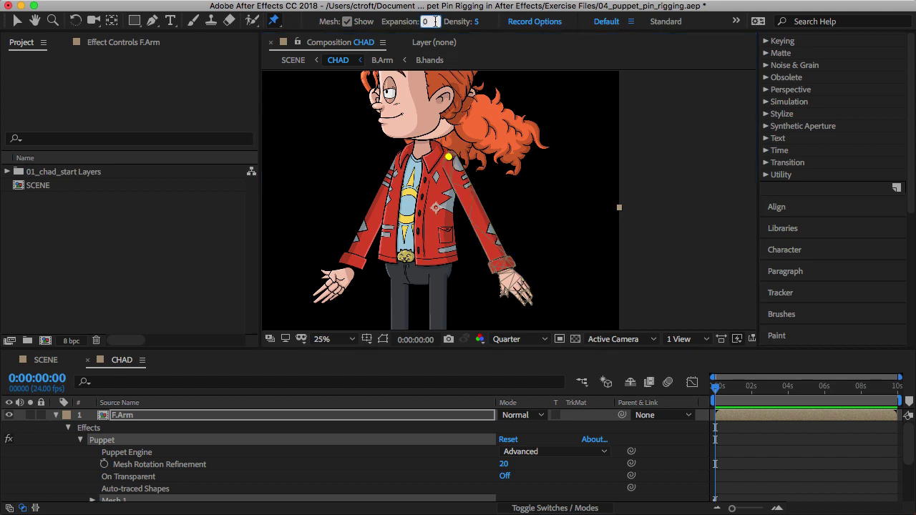
pyautogui.press('Return')
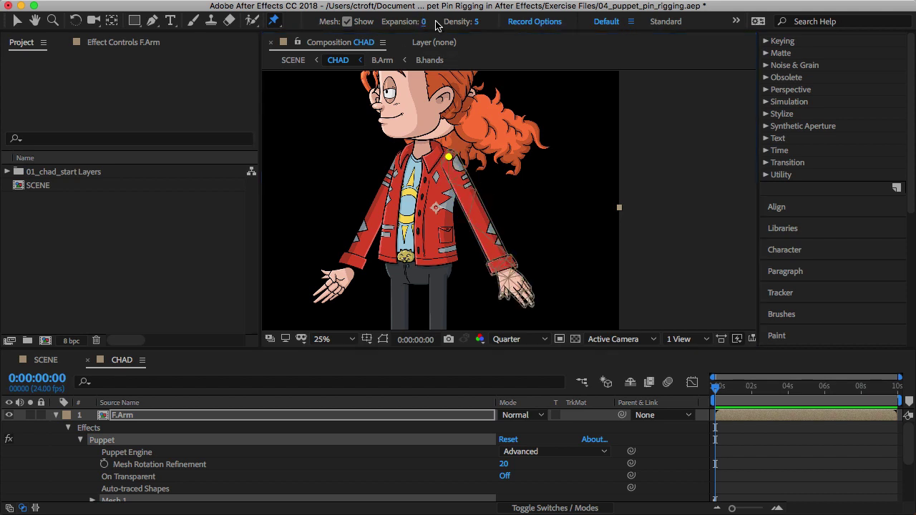
pyautogui.click(478, 216)
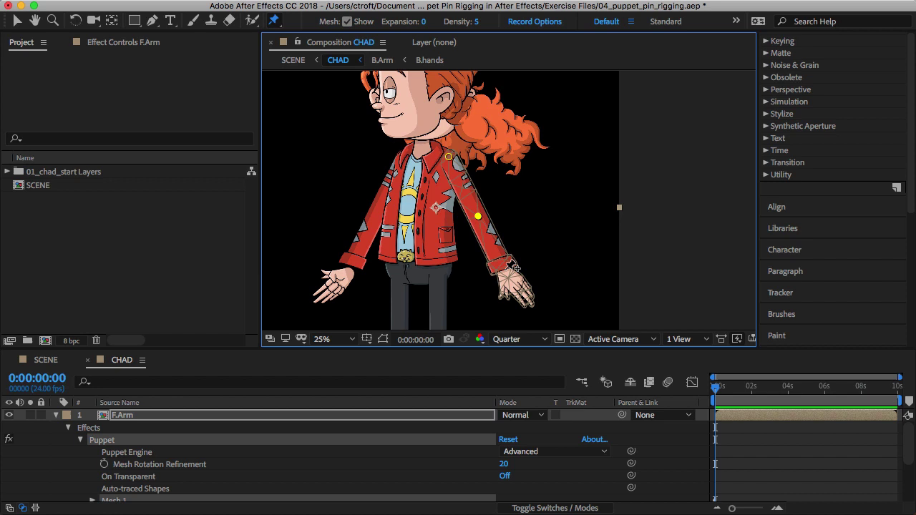
pyautogui.click(512, 281)
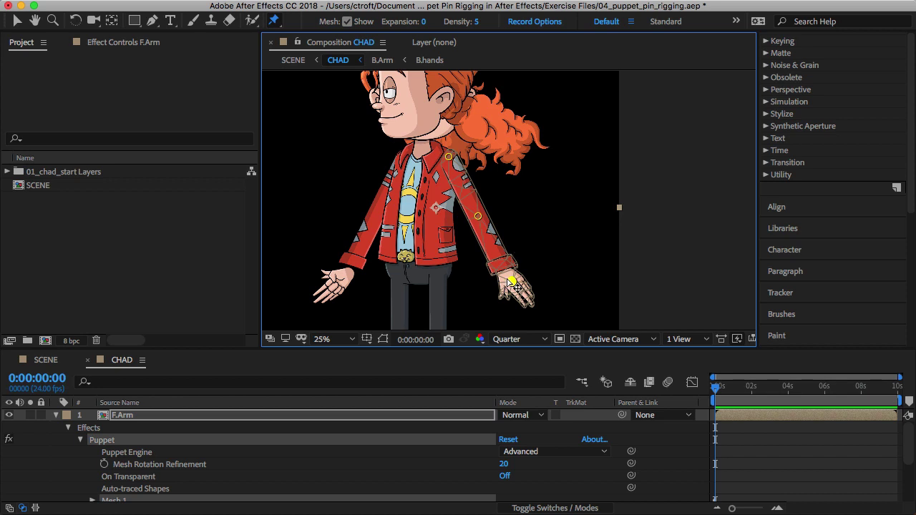
# - Test-bend the front arm, undo the bend, and set the F.Arm mesh Density to 10
pyautogui.moveTo(512, 281); pyautogui.dragTo(411, 240)
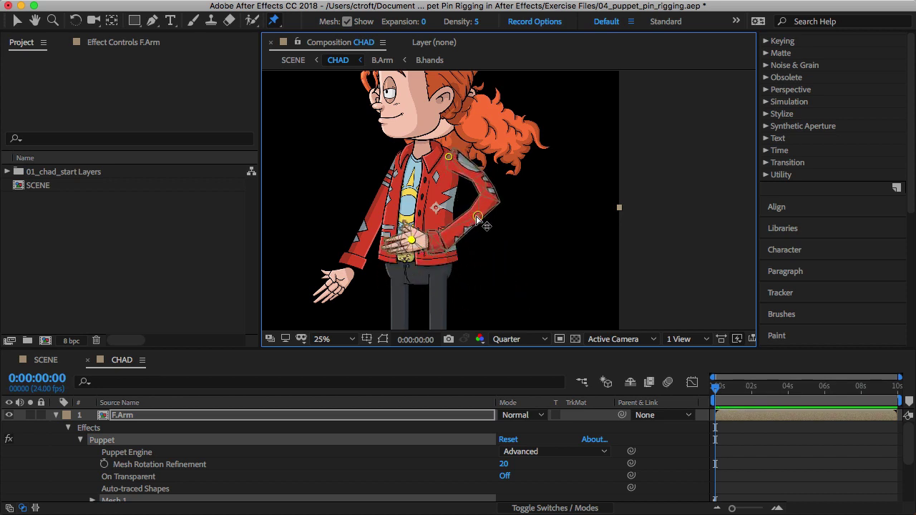
pyautogui.moveTo(477, 215); pyautogui.dragTo(478, 268)
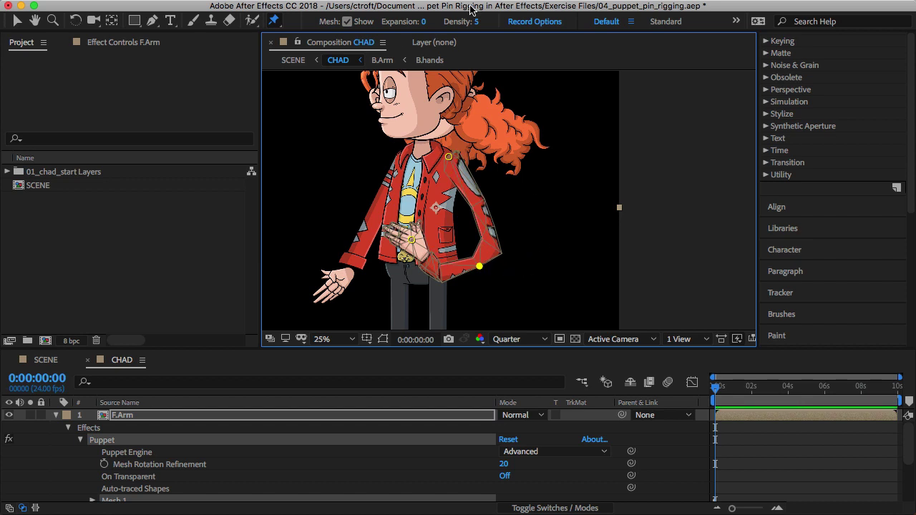
pyautogui.moveTo(476, 22); pyautogui.dragTo(553, 29)
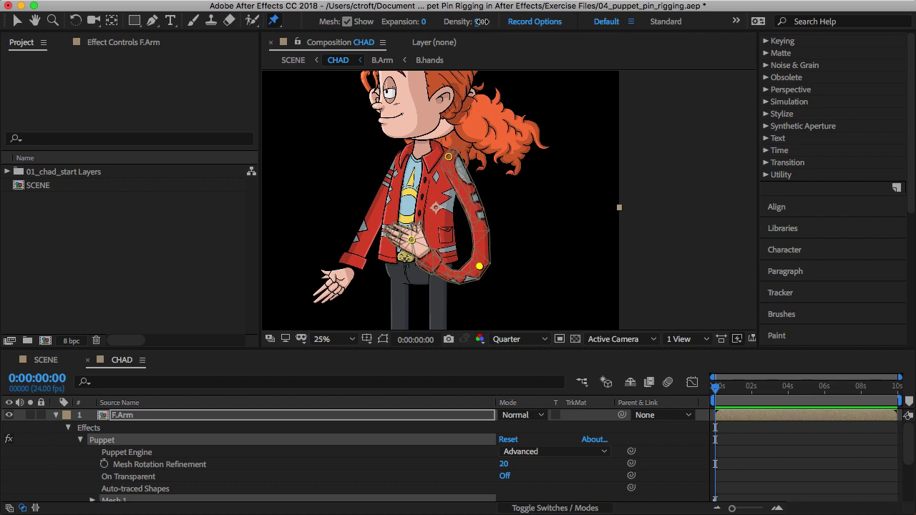
pyautogui.moveTo(481, 22); pyautogui.dragTo(495, 25)
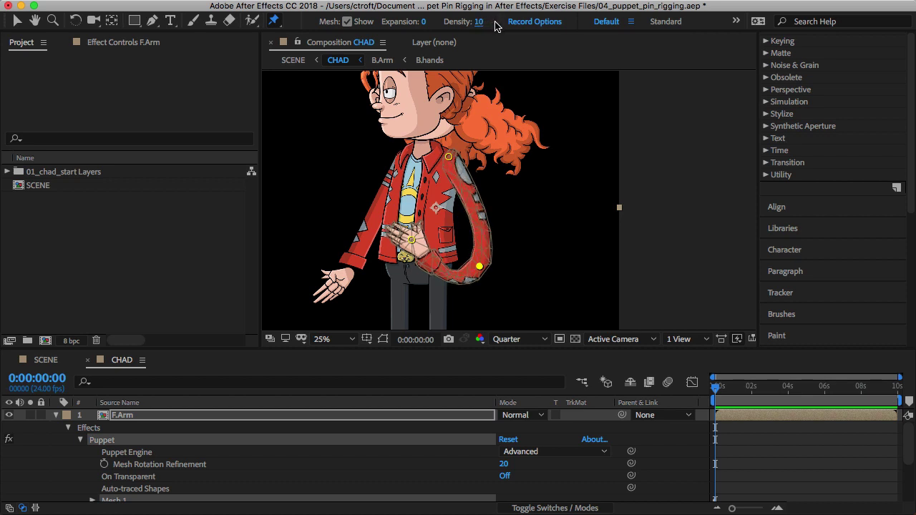
pyautogui.click(555, 146)
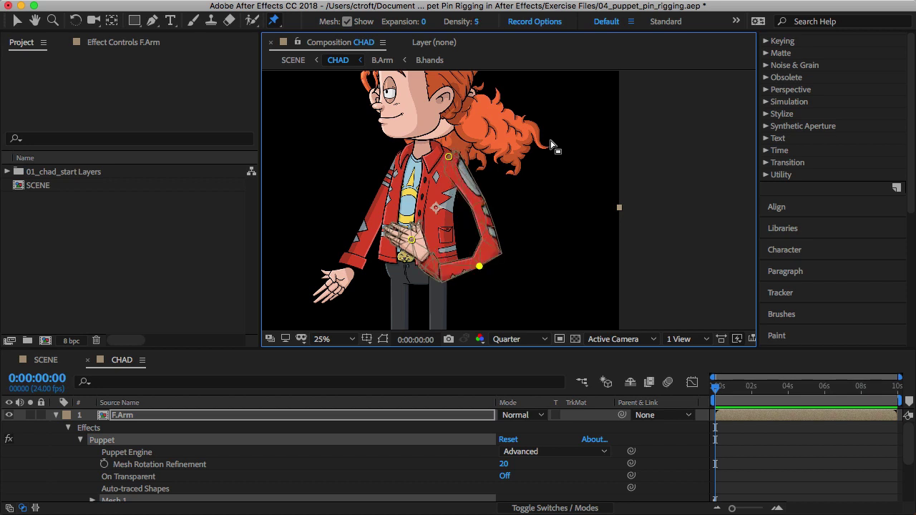
pyautogui.hotkey('ctrl', 'z')
pyautogui.click(479, 22)
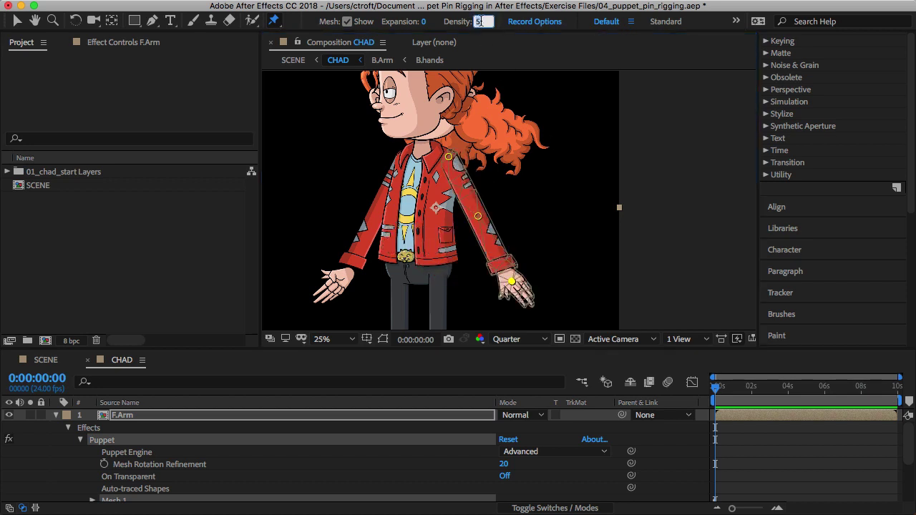
pyautogui.press('Return')
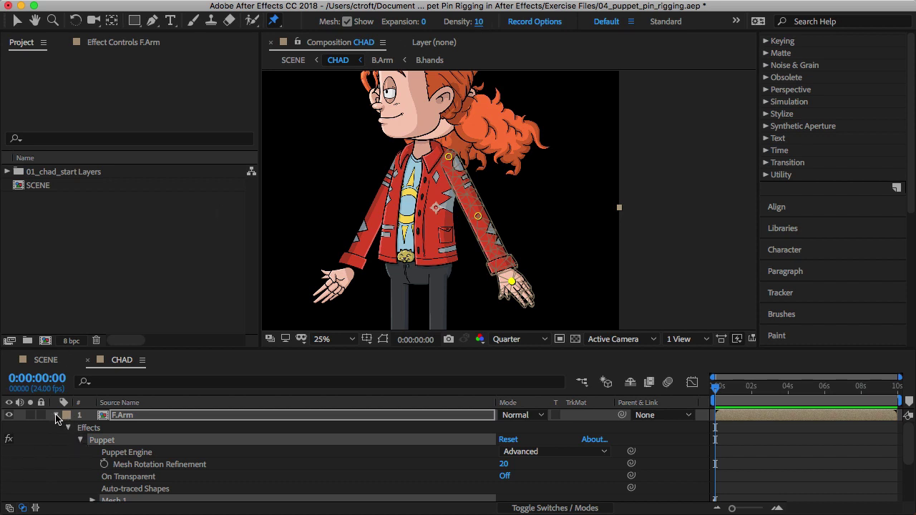
# - Collapse F.Arm, select the F.Leg layer and bring the legs into view
pyautogui.click(68, 428)
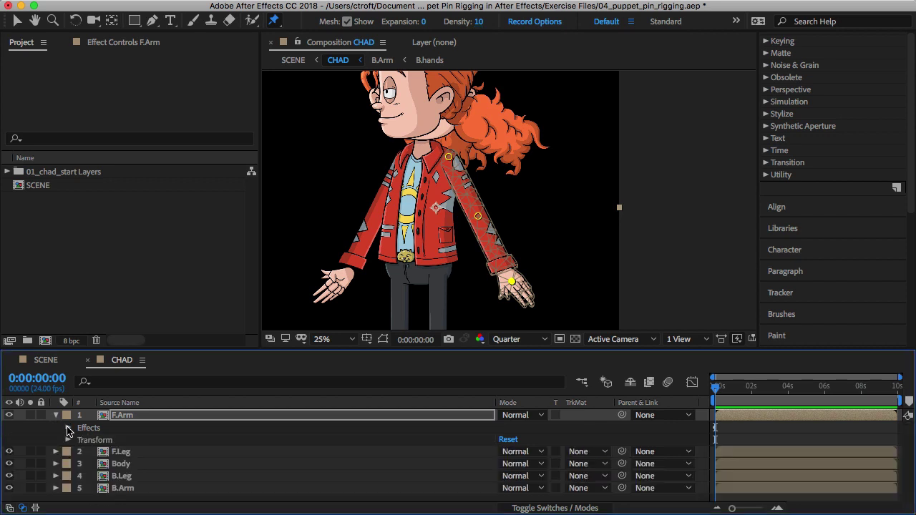
pyautogui.click(123, 454)
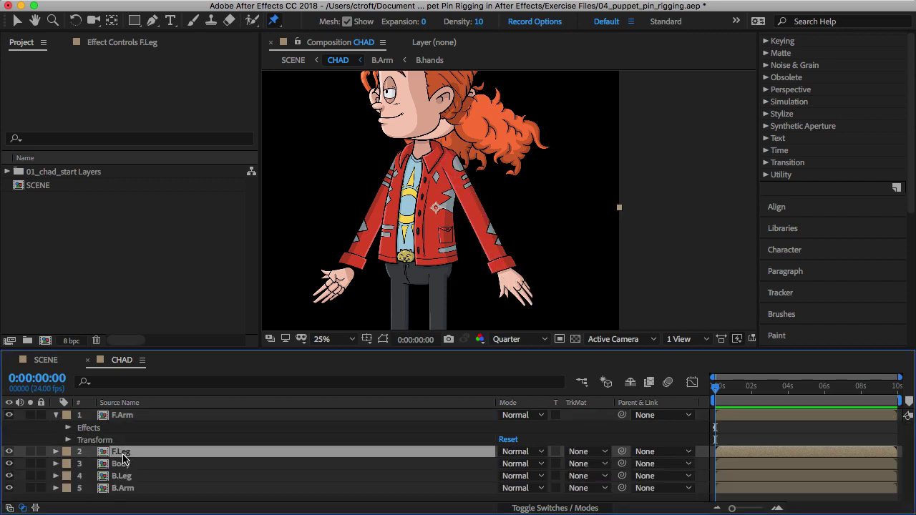
pyautogui.press('h')
pyautogui.moveTo(404, 182); pyautogui.dragTo(388, 62)
pyautogui.hotkey('ctrl', 'p')
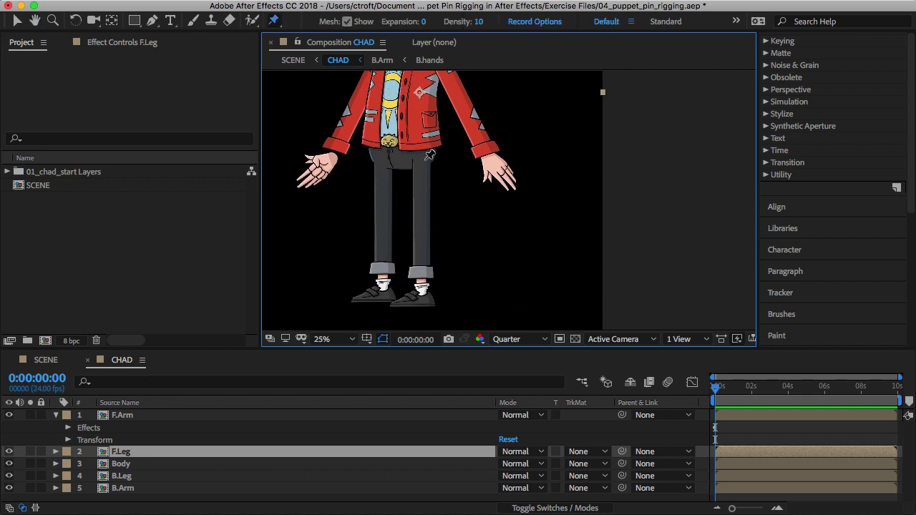
# - Pin the front leg at the hip, knee and foot
pyautogui.click(422, 160)
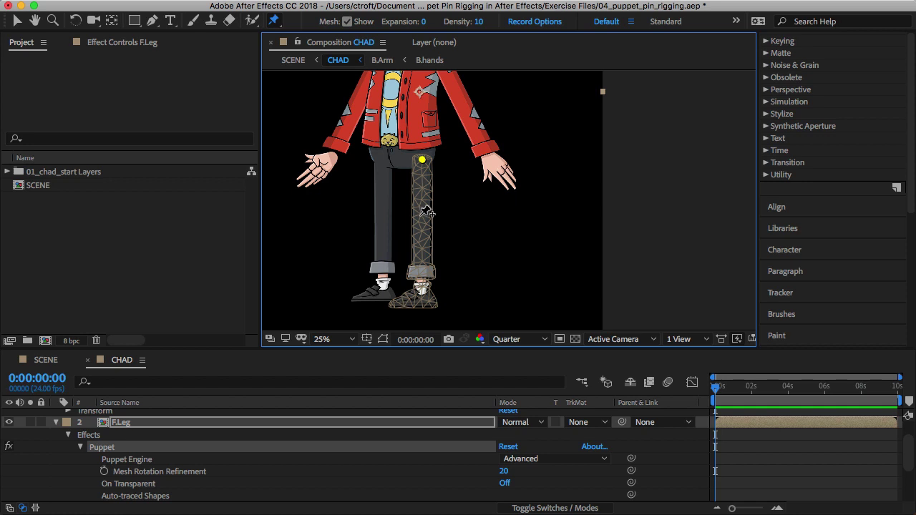
pyautogui.click(420, 215)
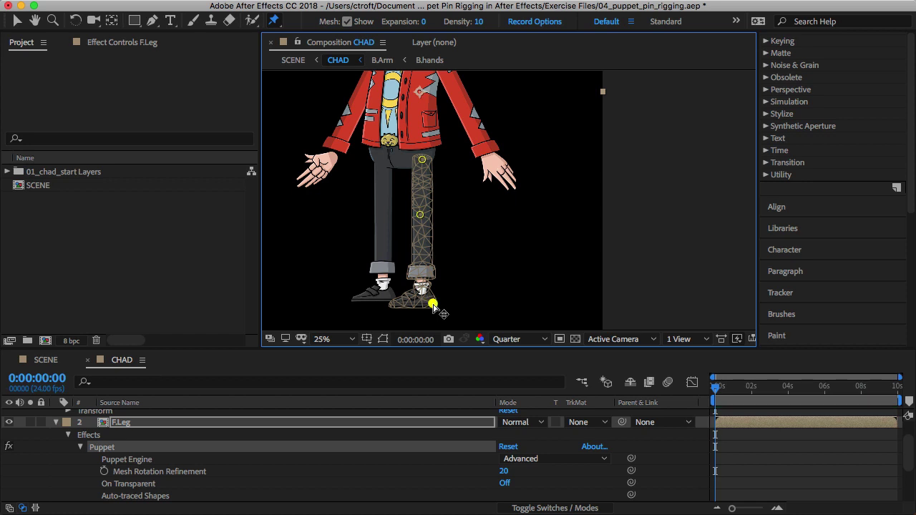
pyautogui.click(401, 308)
pyautogui.click(397, 303)
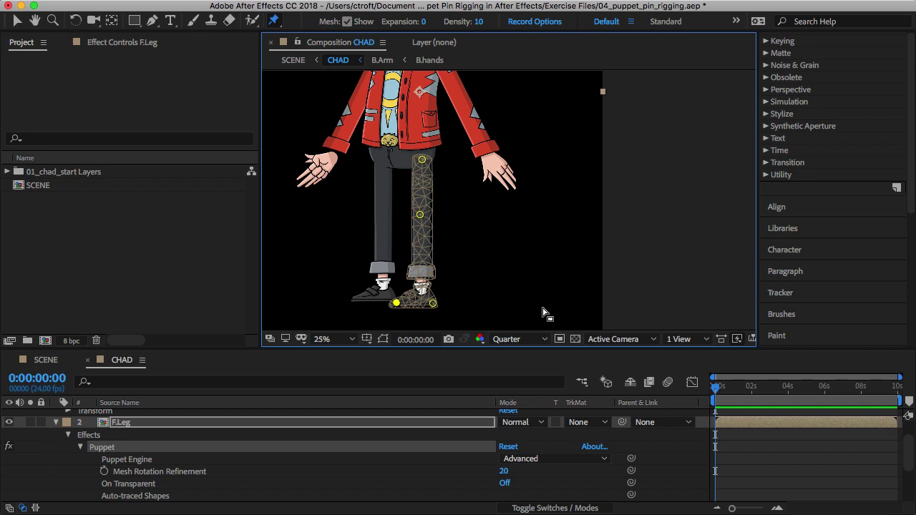
# - Collapse F.Leg, select the Body layer and pin it at the hair and neck
pyautogui.click(56, 422)
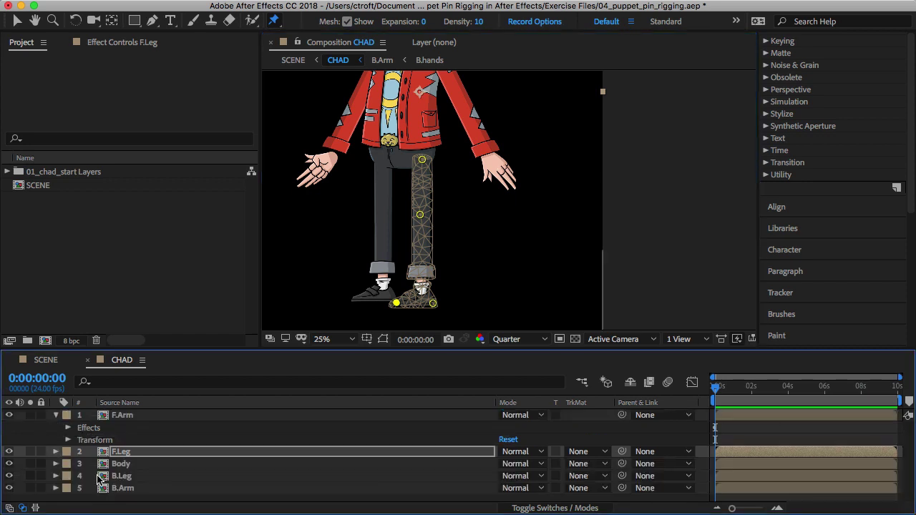
pyautogui.click(124, 465)
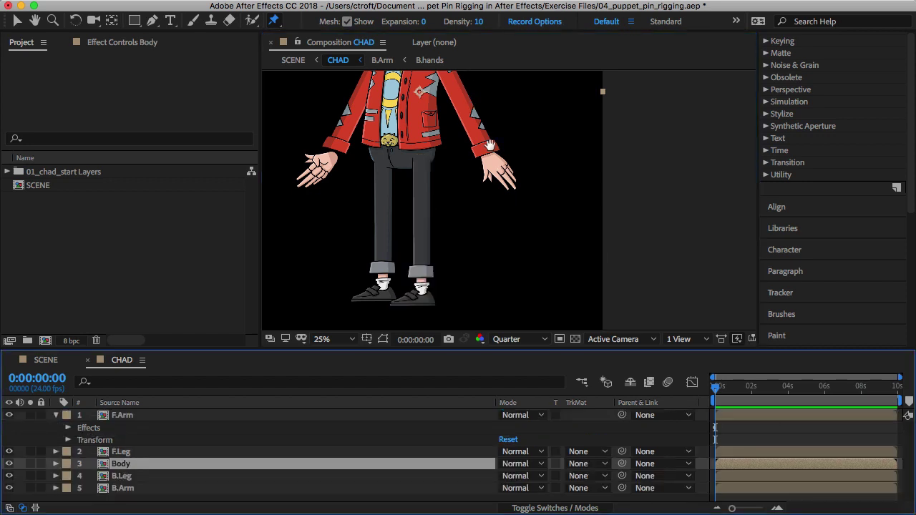
pyautogui.press('h')
pyautogui.moveTo(490, 145); pyautogui.dragTo(513, 235)
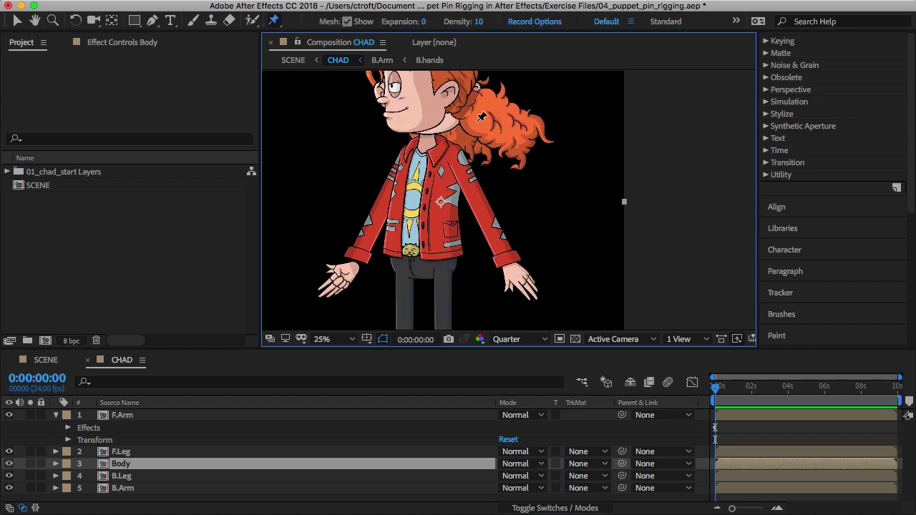
pyautogui.moveTo(481, 115); pyautogui.dragTo(469, 250)
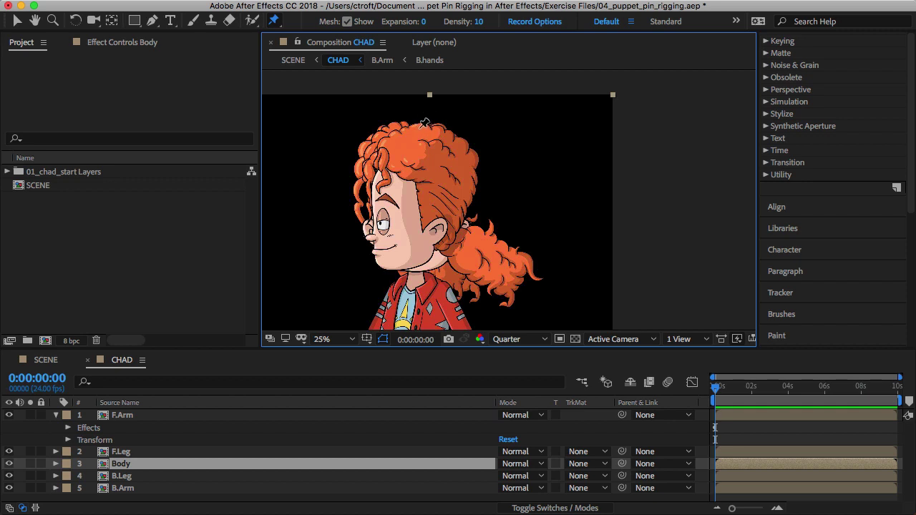
pyautogui.click(418, 127)
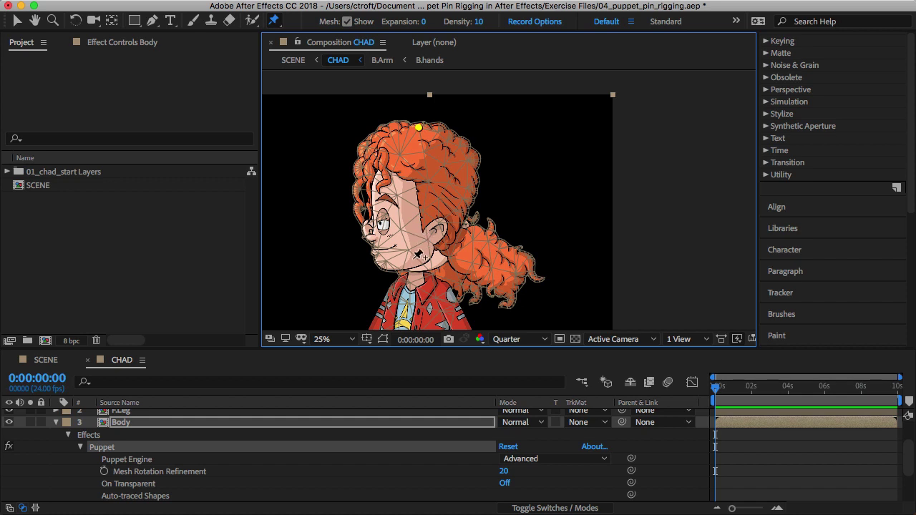
pyautogui.click(416, 272)
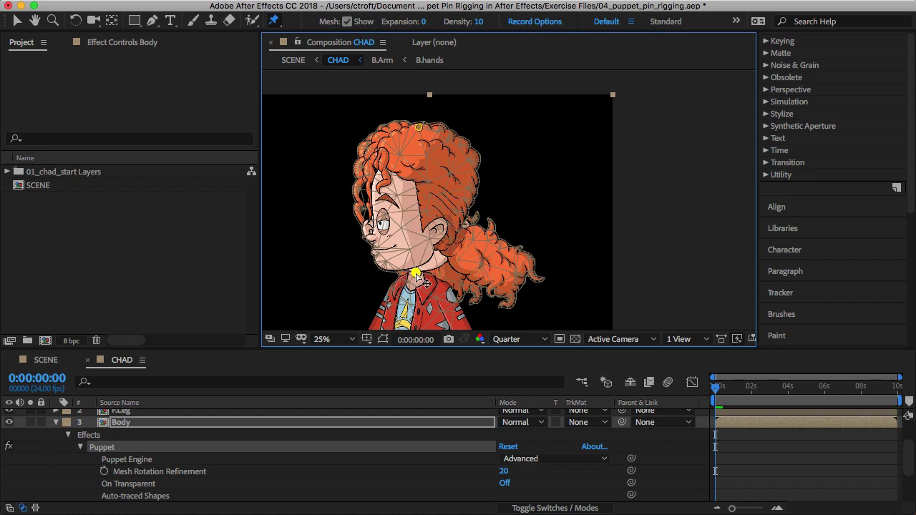
# - Add Body pins at the chest and waist, then collapse the Body layer
pyautogui.press('space')
pyautogui.moveTo(458, 267); pyautogui.dragTo(453, 135)
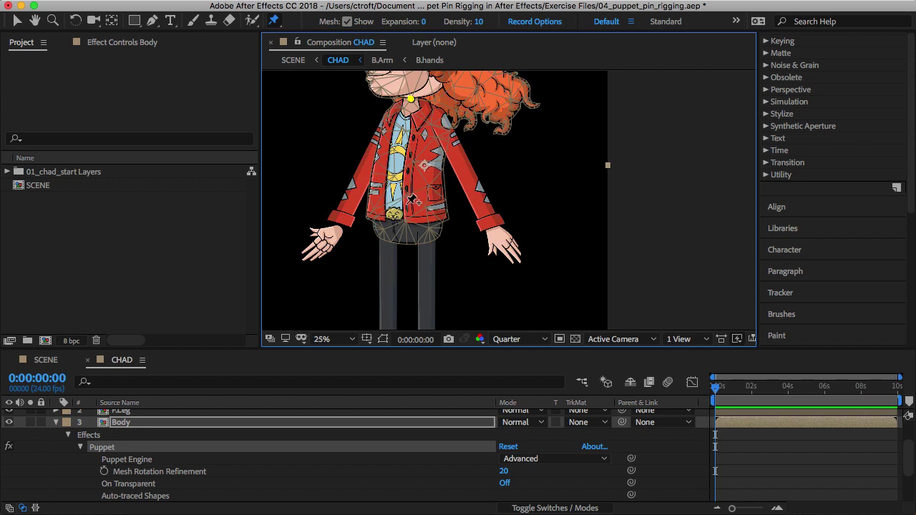
pyautogui.click(407, 205)
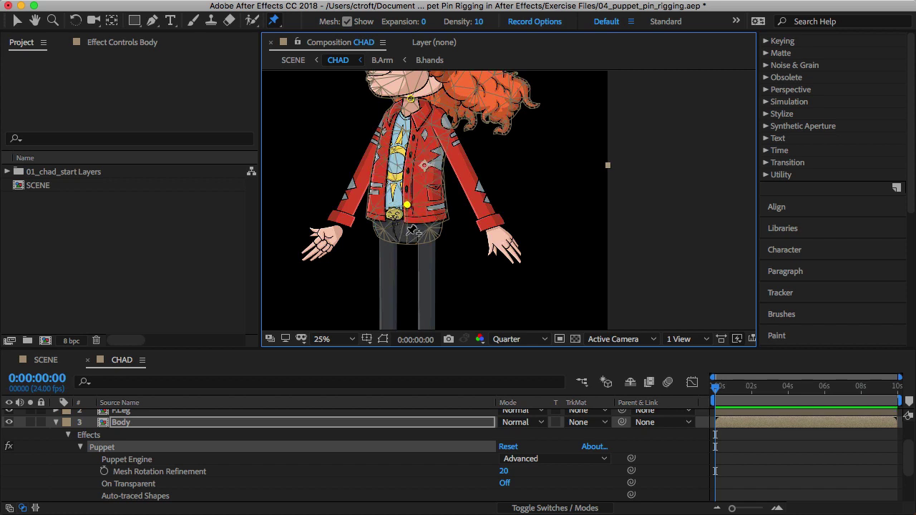
pyautogui.click(407, 232)
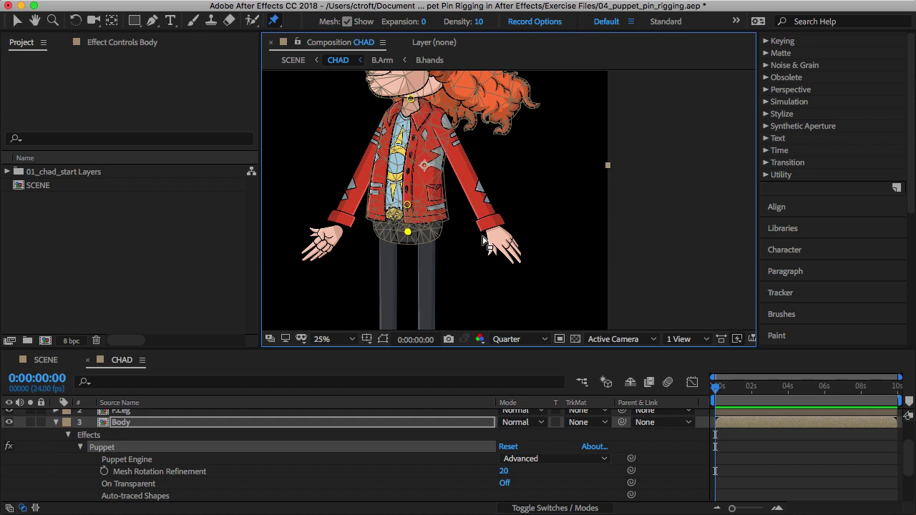
pyautogui.click(56, 423)
# - Select B.Leg, pin the back leg starting at the hip, then collapse the layer
pyautogui.click(121, 476)
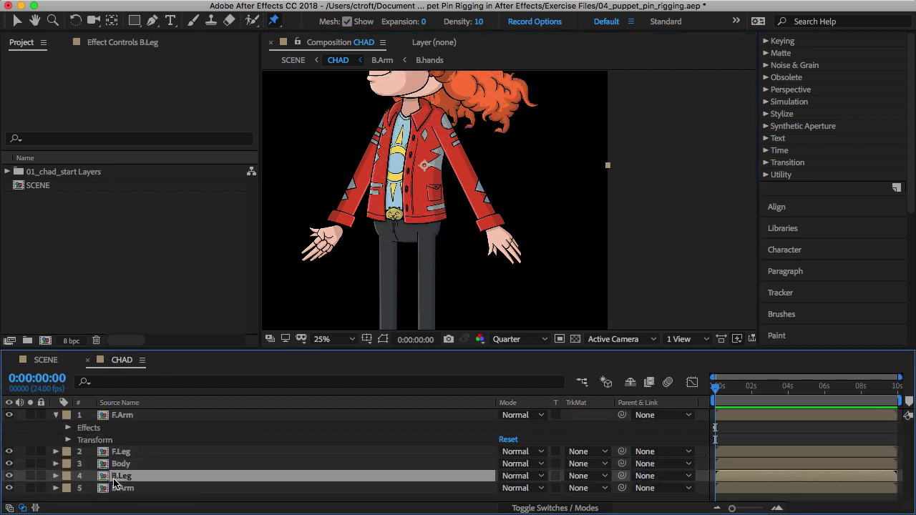
pyautogui.scroll(-5, 373, 186)
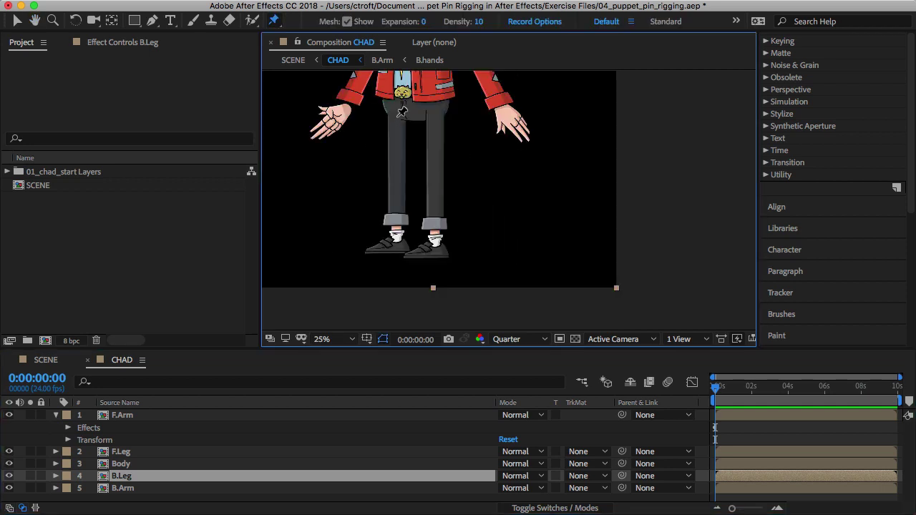
pyautogui.click(396, 115)
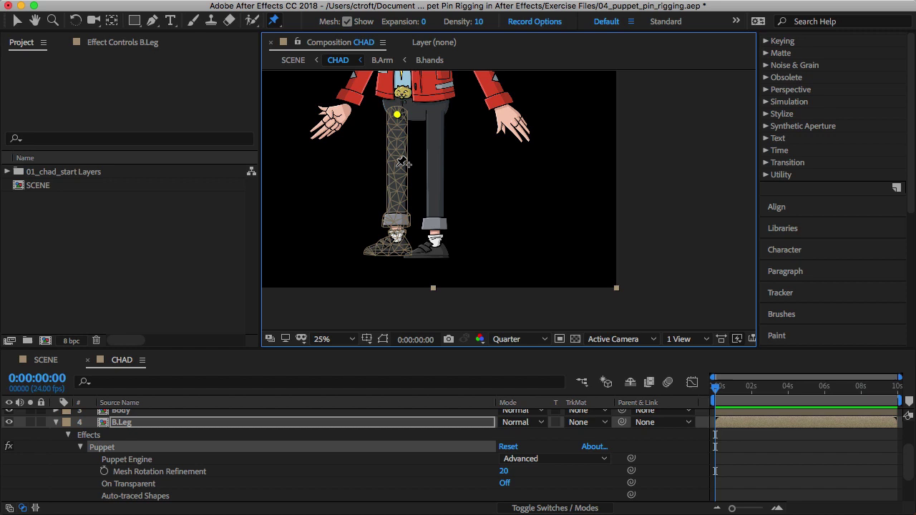
pyautogui.click(411, 256)
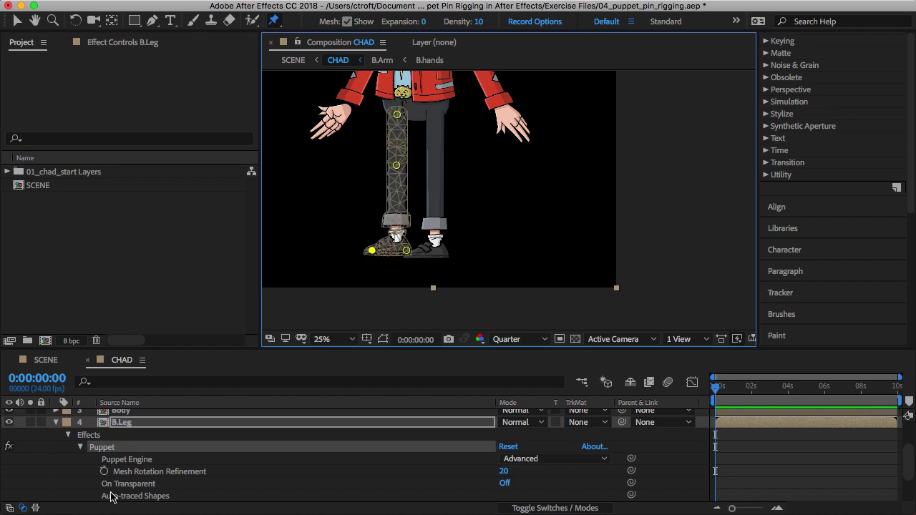
pyautogui.click(55, 422)
# - Select B.Arm and pin the back arm at the shoulder, upper arm and hand
pyautogui.click(126, 488)
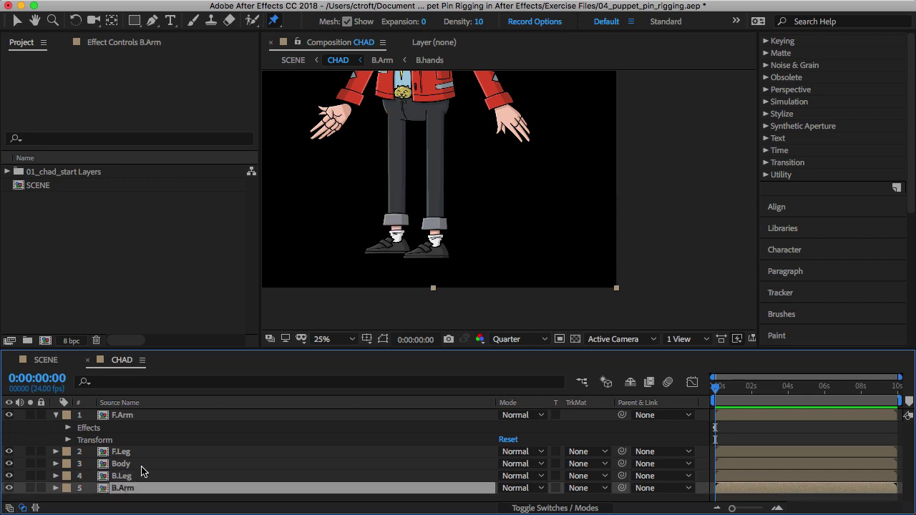
pyautogui.scroll(5, 372, 214)
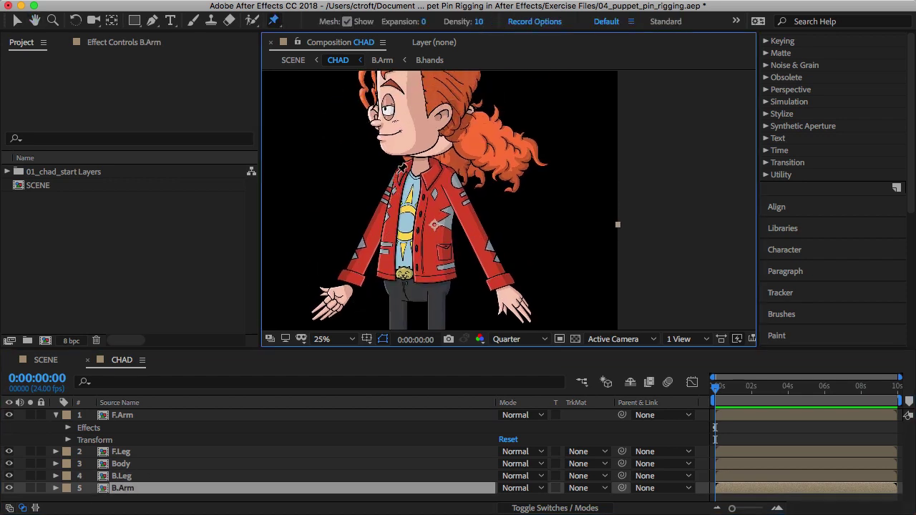
pyautogui.click(397, 173)
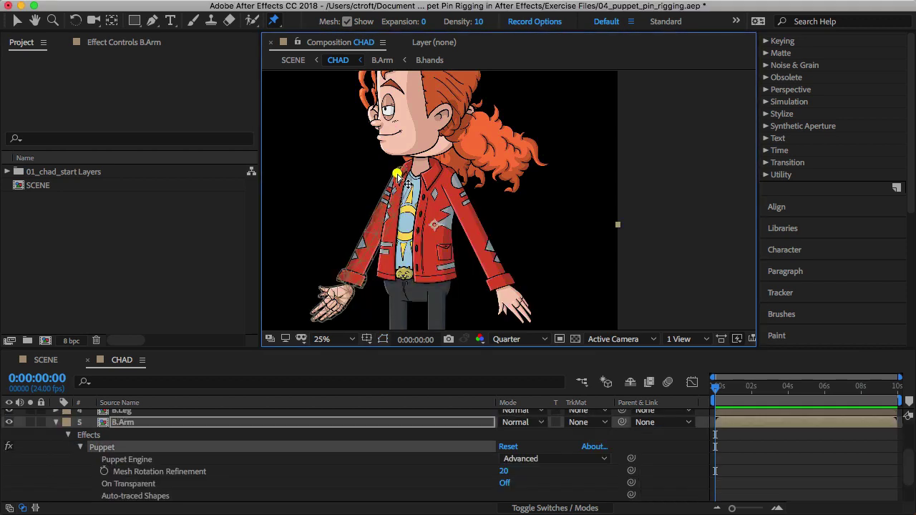
pyautogui.click(375, 230)
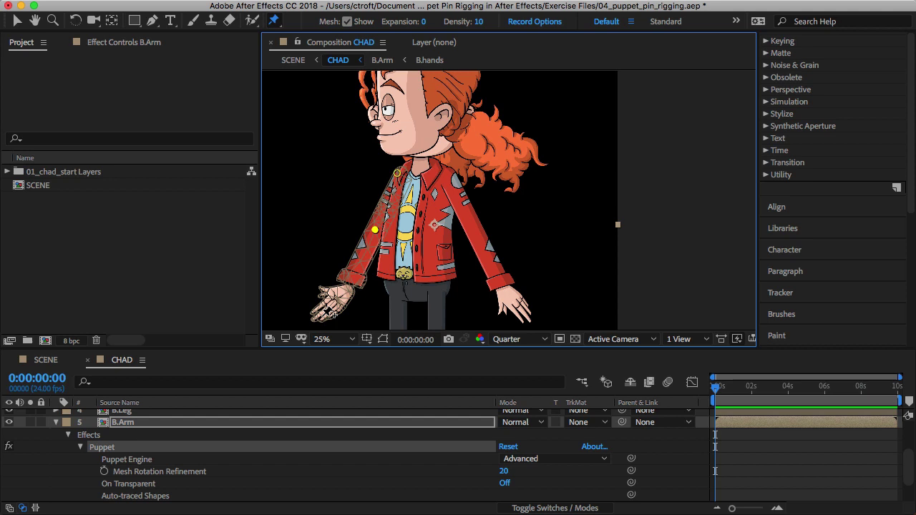
pyautogui.click(338, 298)
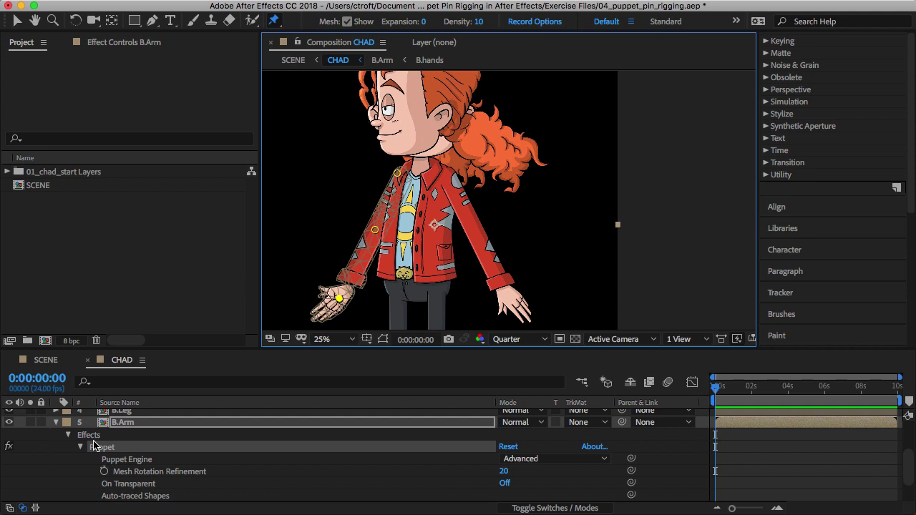
# - Collapse B.Arm and F.Arm, zoom out to 12.5% to see all of Chad, and reselect F.Arm
pyautogui.click(56, 422)
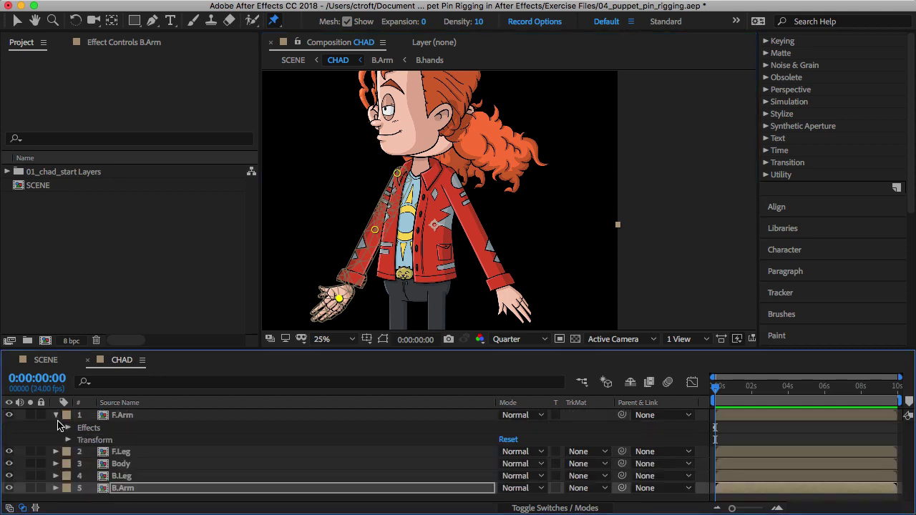
pyautogui.click(56, 417)
pyautogui.click(123, 416)
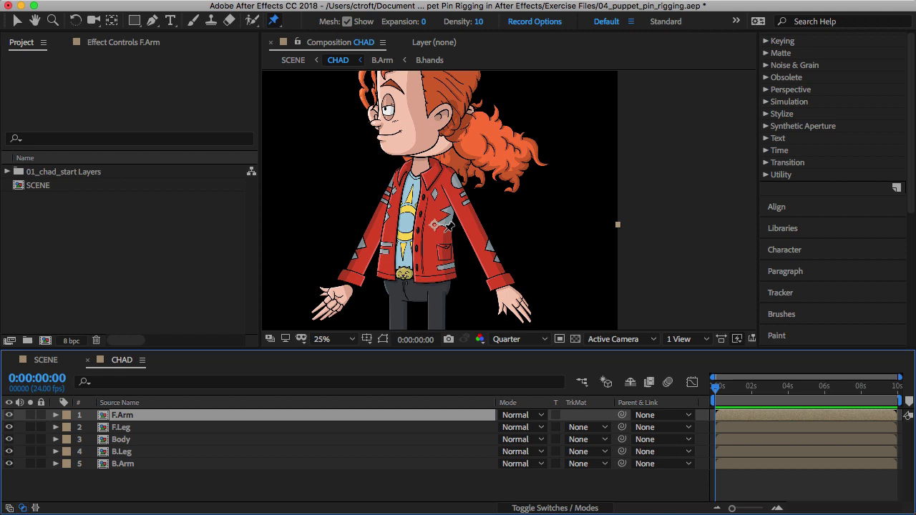
pyautogui.press(',')
pyautogui.click(122, 427)
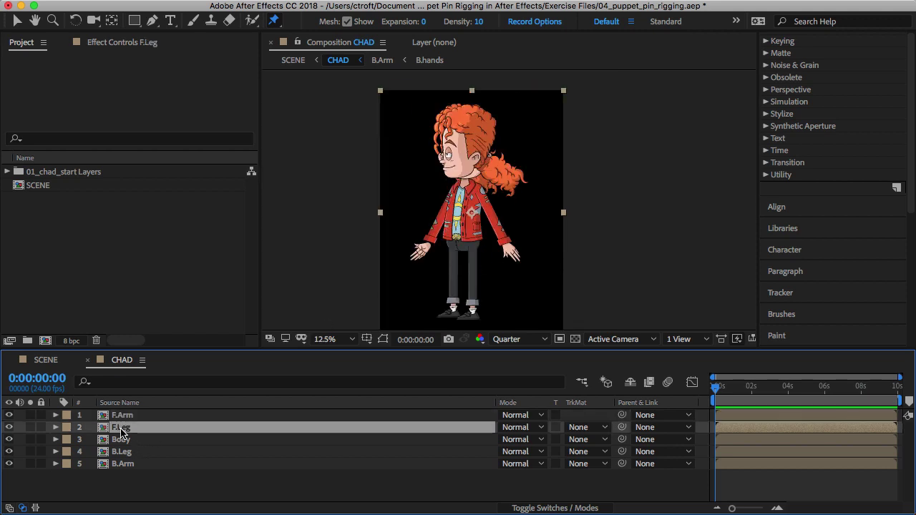
pyautogui.click(120, 415)
# - Drag F.Arm's hand pin onto the hip, moving Puppet Pin 3 to 896.0,1524.0
pyautogui.press('v')
pyautogui.press('u')
pyautogui.click(94, 428)
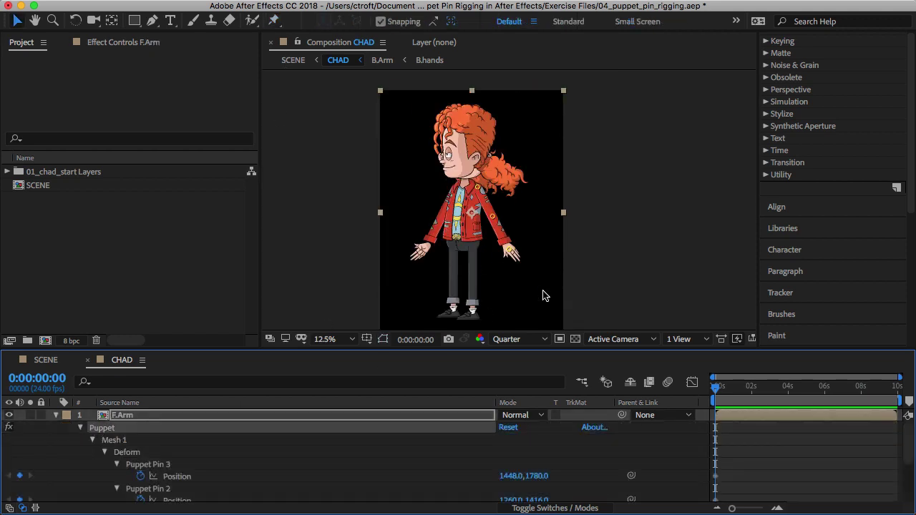
pyautogui.moveTo(511, 252); pyautogui.dragTo(489, 215)
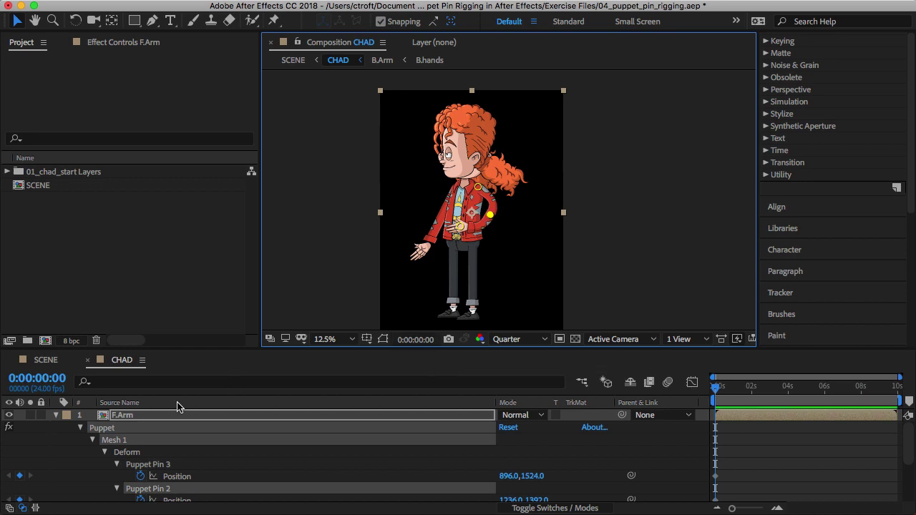
pyautogui.click(57, 415)
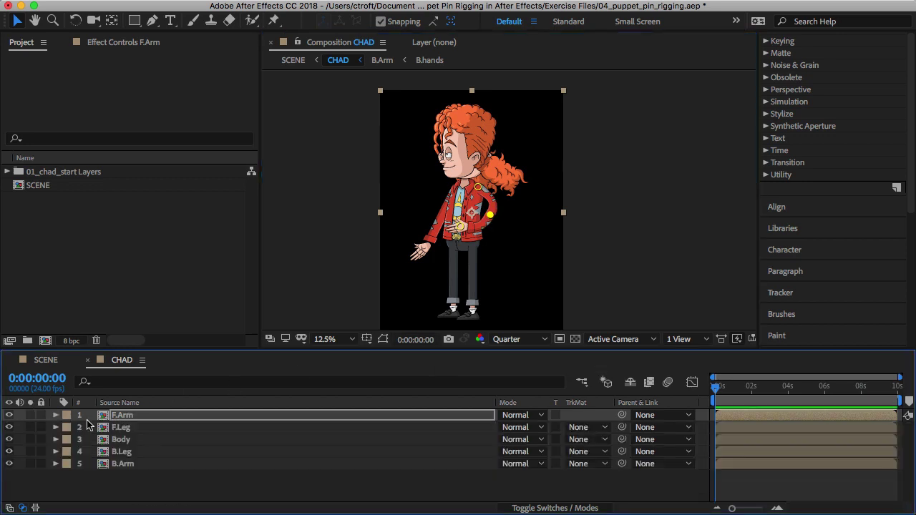
# - Drag the Body layer's head, neck and waist puppet pins so Chad's torso leans back
pyautogui.click(125, 441)
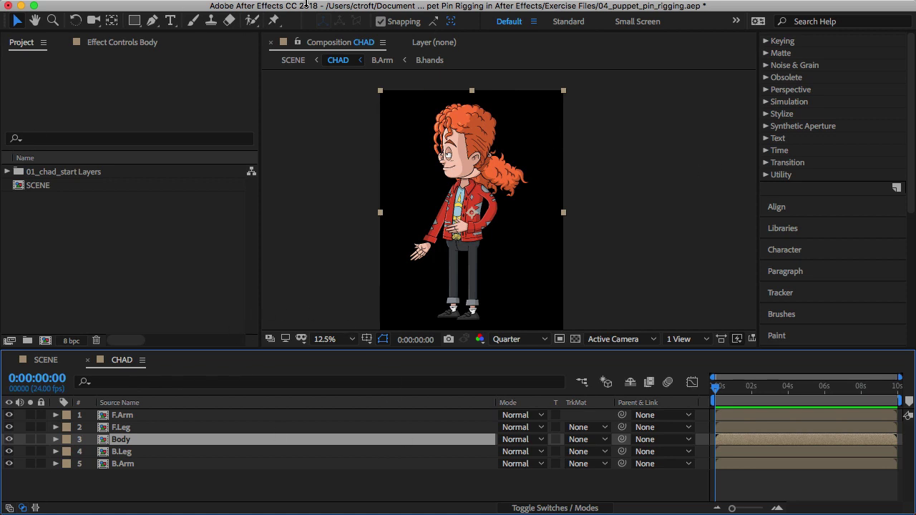
pyautogui.click(55, 440)
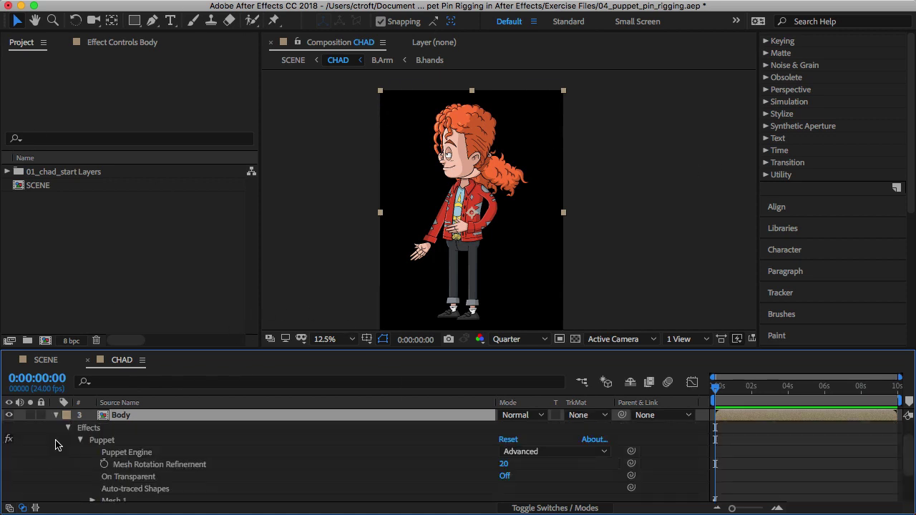
pyautogui.click(101, 441)
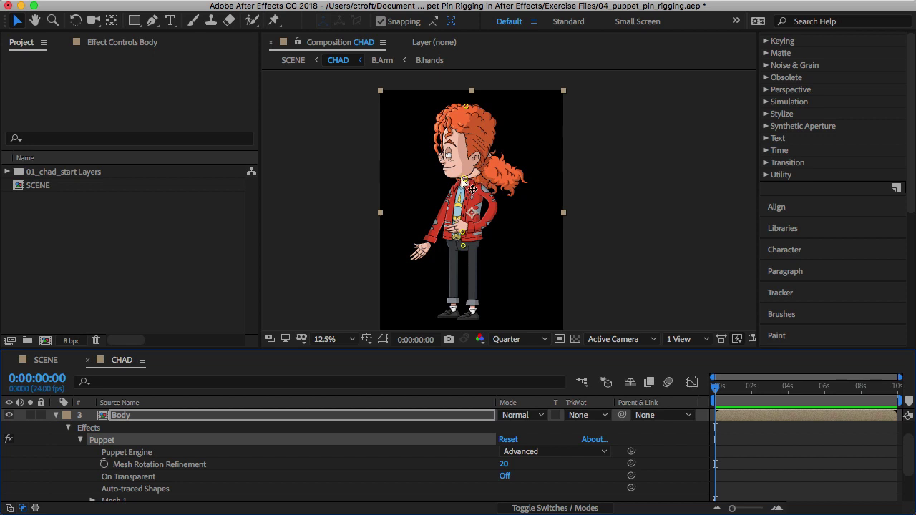
pyautogui.moveTo(467, 108); pyautogui.dragTo(506, 117)
pyautogui.moveTo(464, 179); pyautogui.dragTo(464, 178)
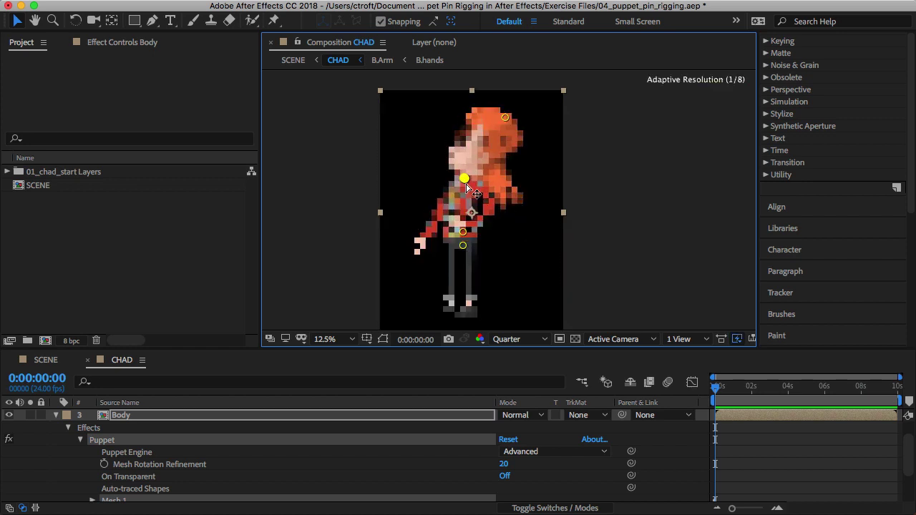
pyautogui.moveTo(463, 231); pyautogui.dragTo(469, 246)
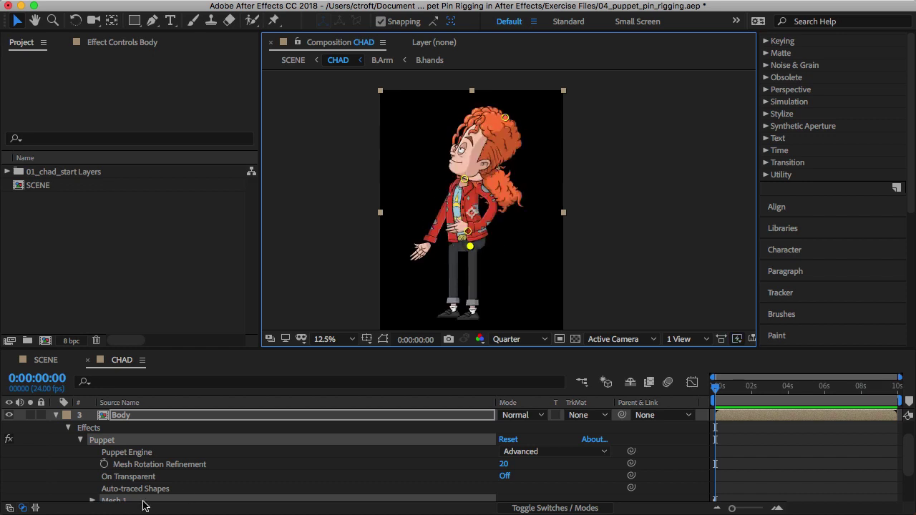
pyautogui.scroll(2, 193, 421)
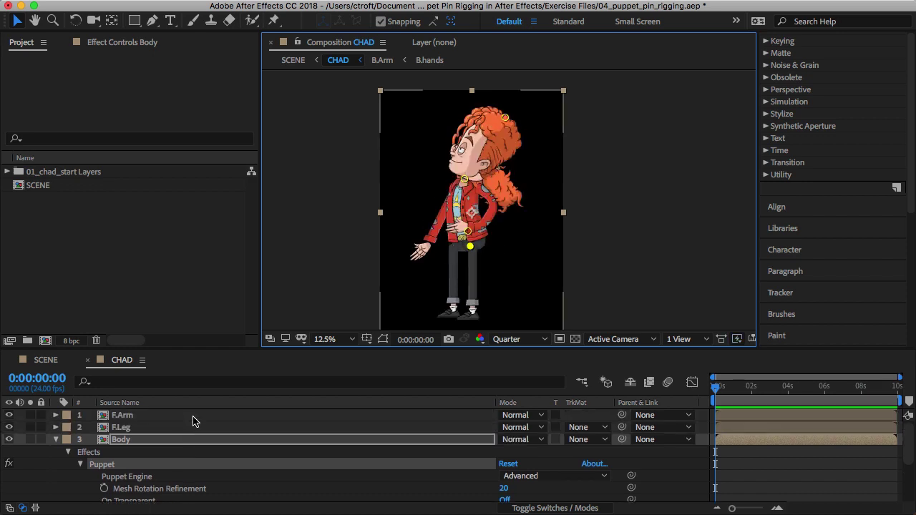
# - Move the F.Arm puppet pins, including the elbow, to follow the leaned-back torso
pyautogui.click(56, 416)
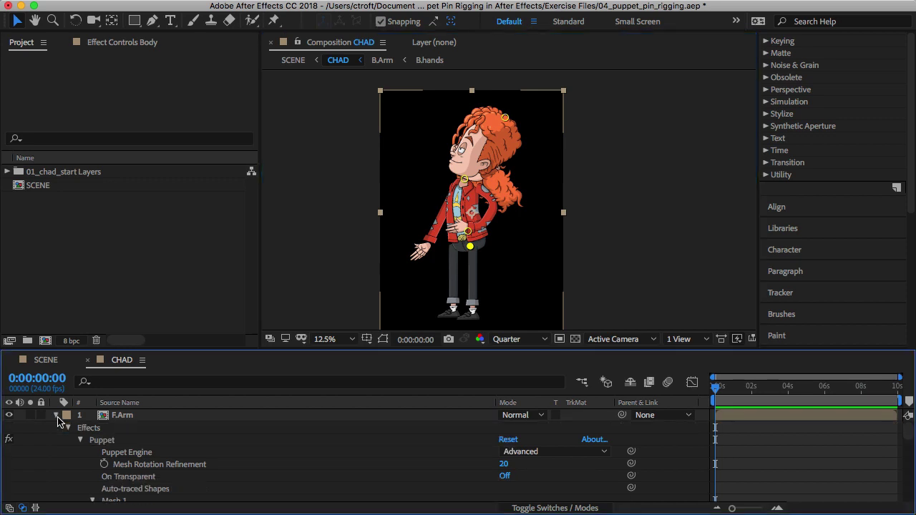
pyautogui.click(101, 440)
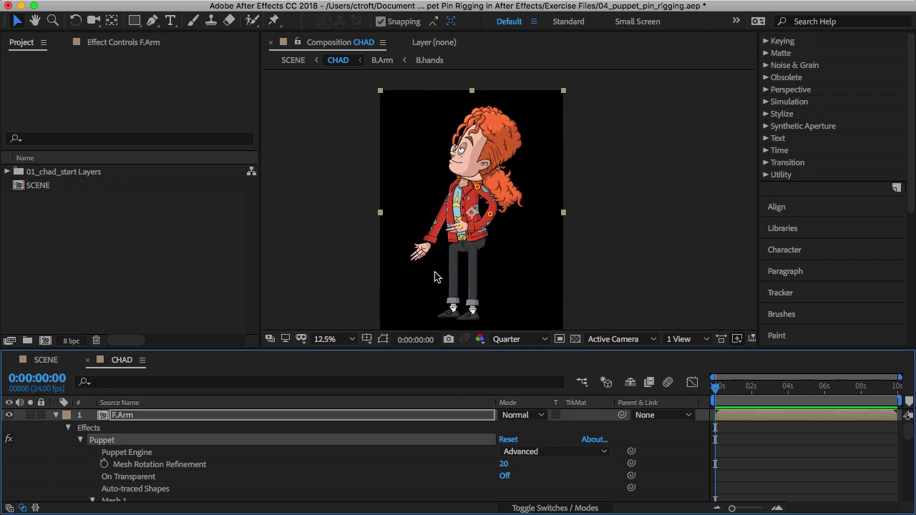
pyautogui.moveTo(477, 193); pyautogui.dragTo(466, 243)
pyautogui.moveTo(487, 209); pyautogui.dragTo(485, 214)
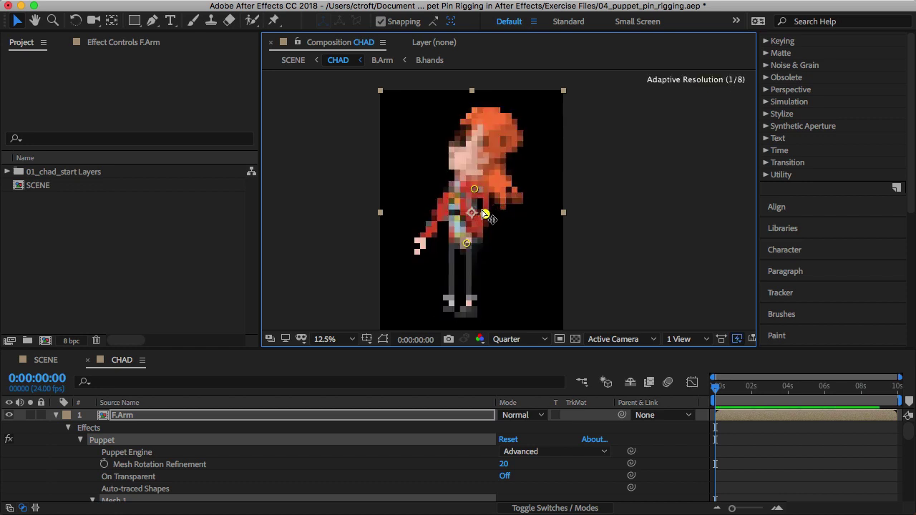
pyautogui.click(474, 189)
pyautogui.click(593, 269)
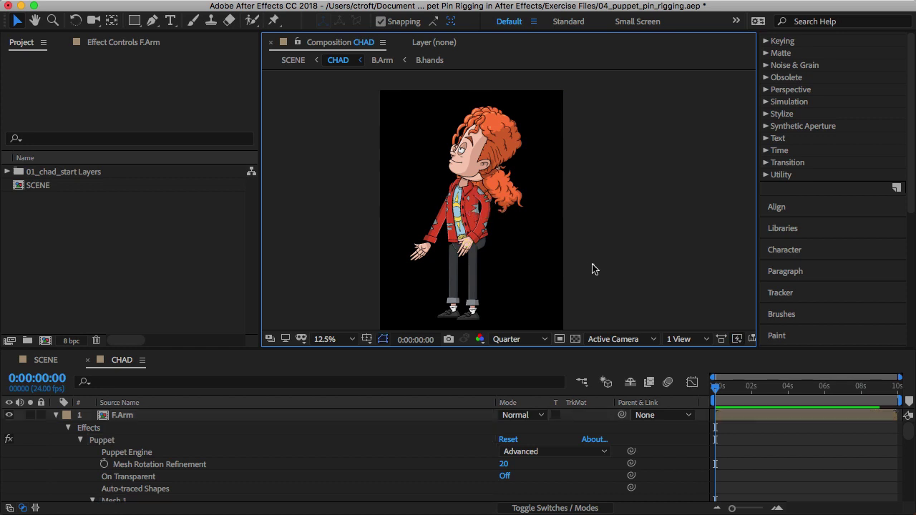